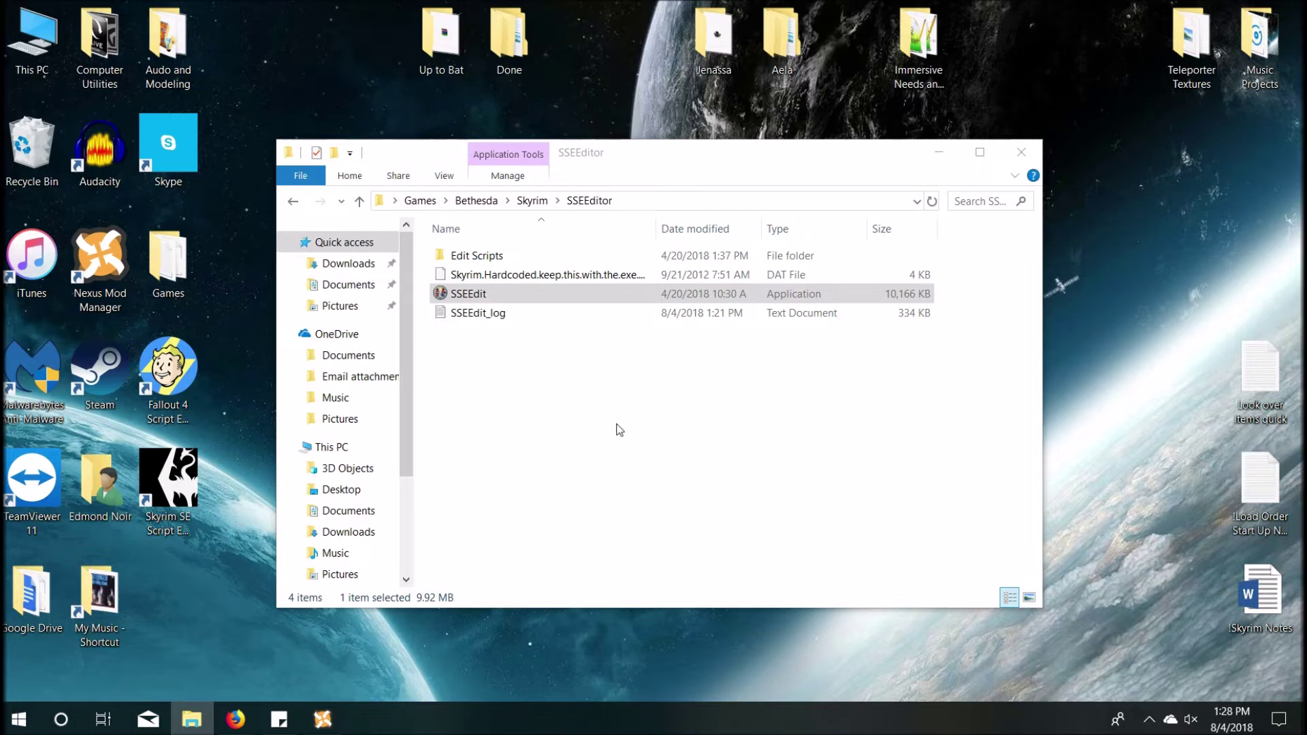
Launch SSEEdit, deselect all plugins, and tick only !TestCompanionsWerewolf.esp
double_click(470, 294)
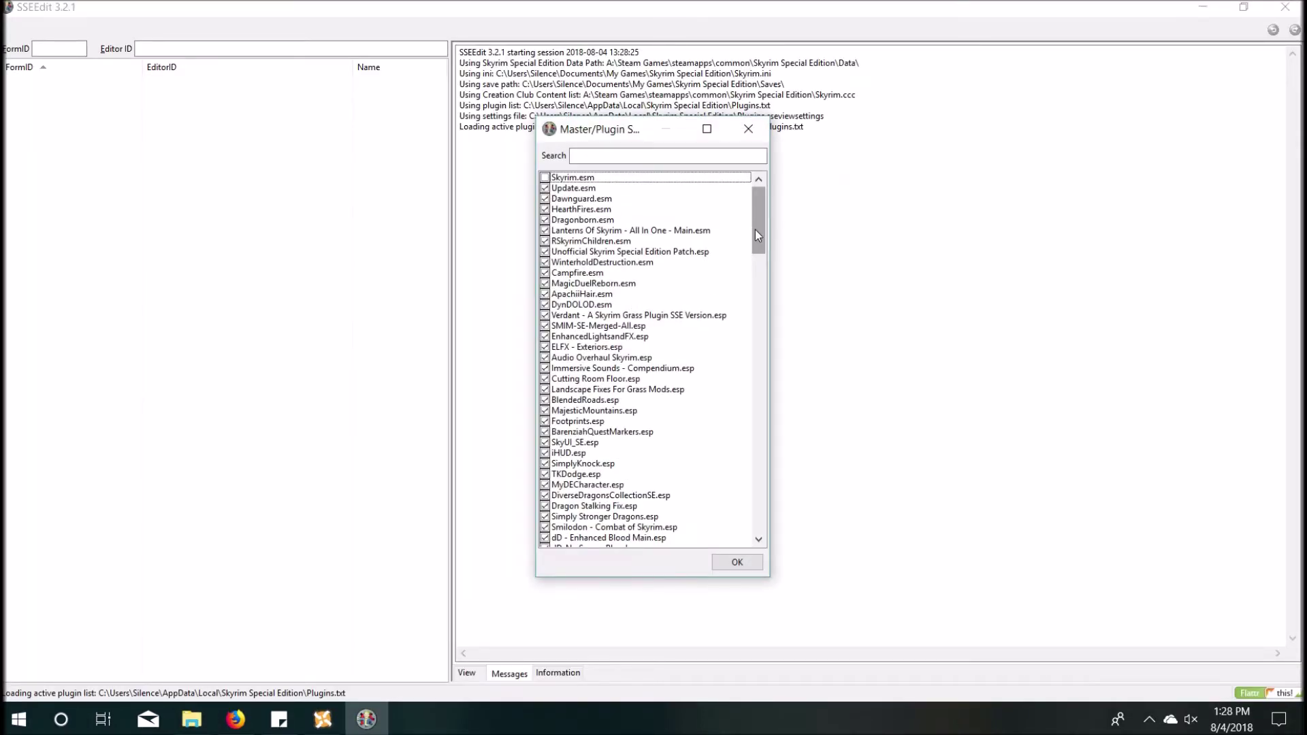
drag(755, 236, 758, 505)
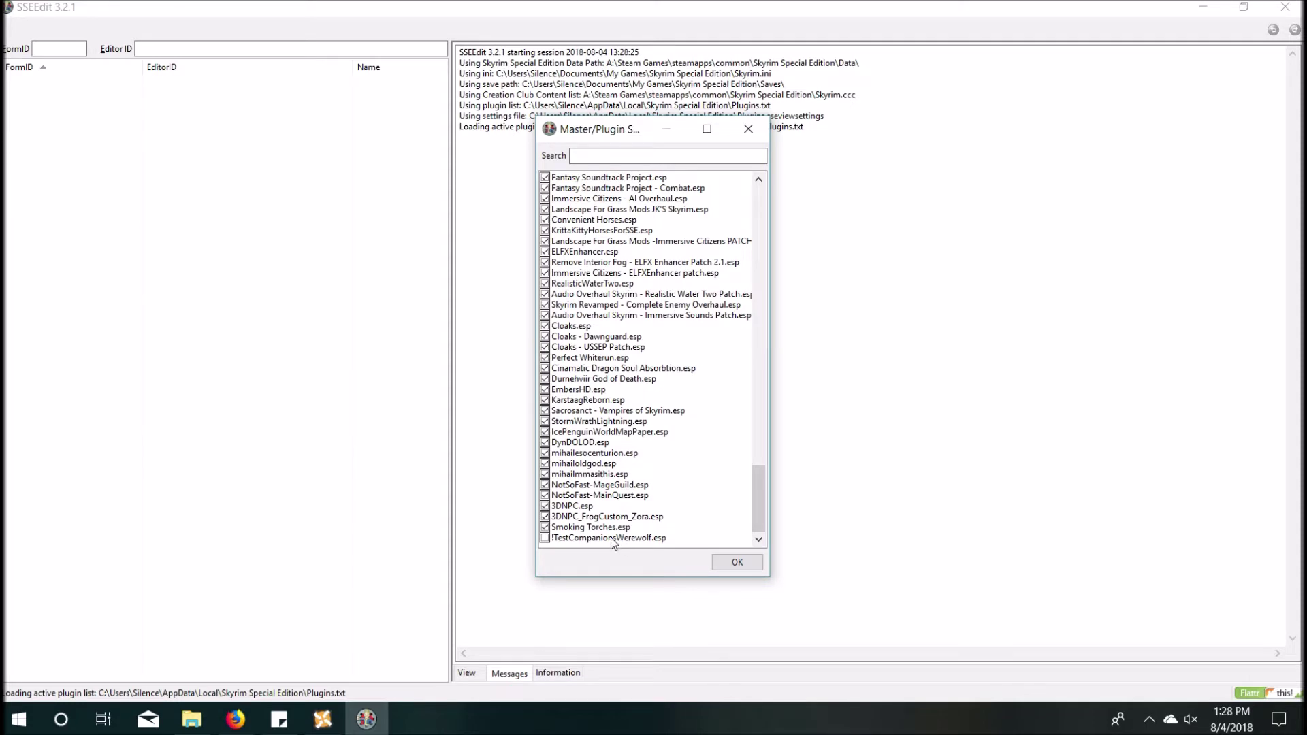
right_click(608, 538)
click(657, 558)
click(546, 539)
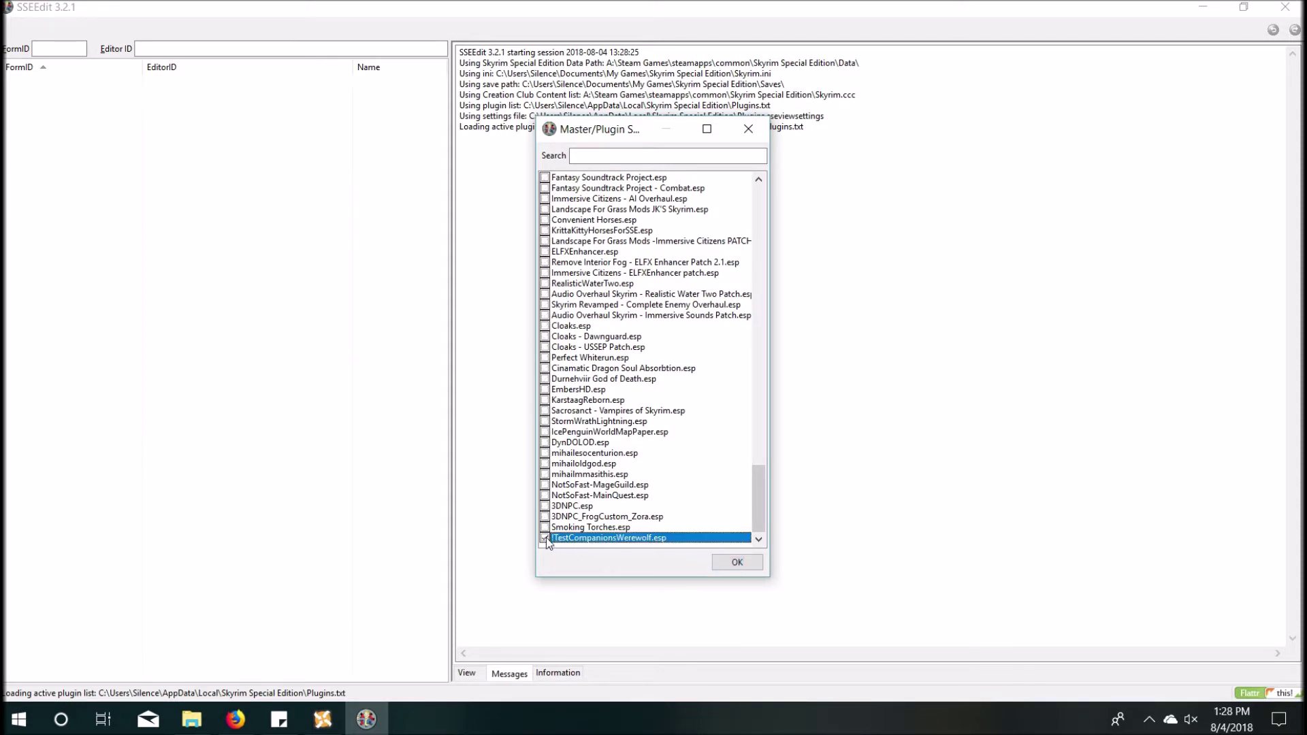
Also tick FollowersRacesAndOtherNPCs-SmartProtected.esp via a 'Follower' search, then load the selection
click(594, 156)
text(Follower)
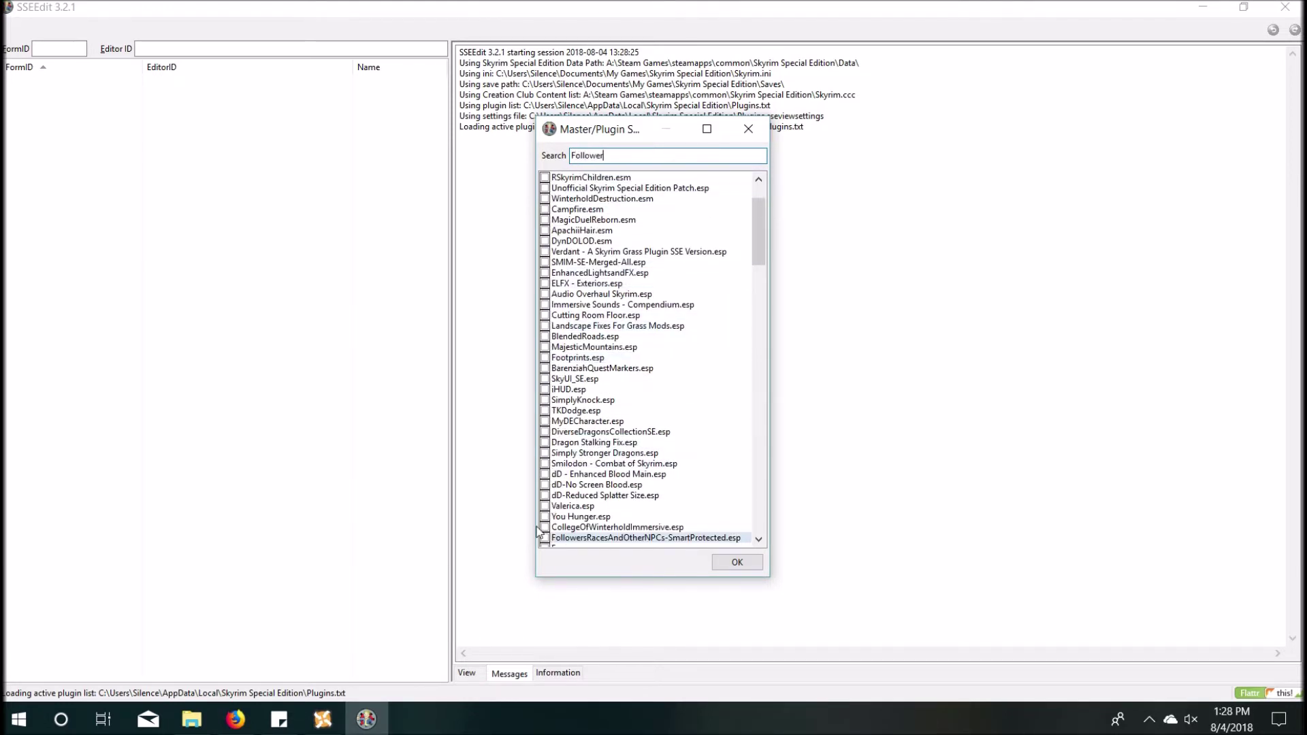
click(546, 538)
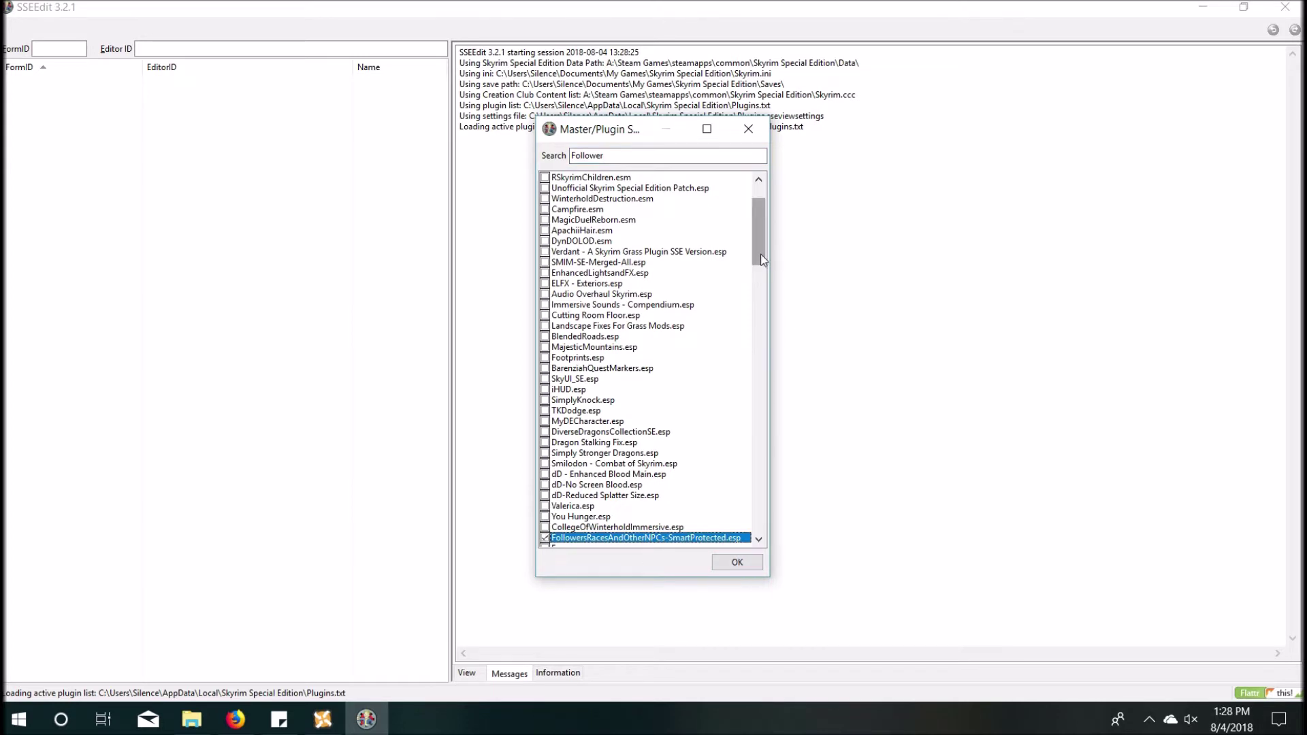
drag(761, 256, 786, 300)
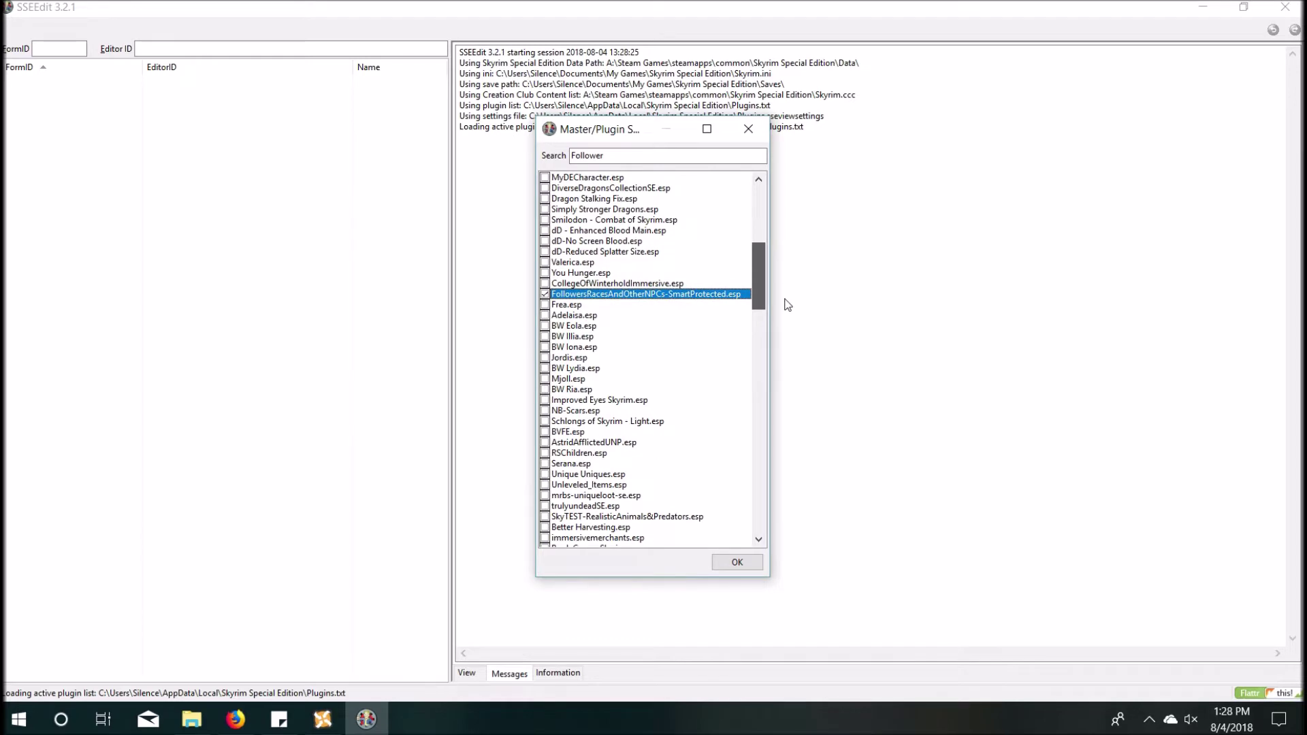
drag(786, 303, 784, 306)
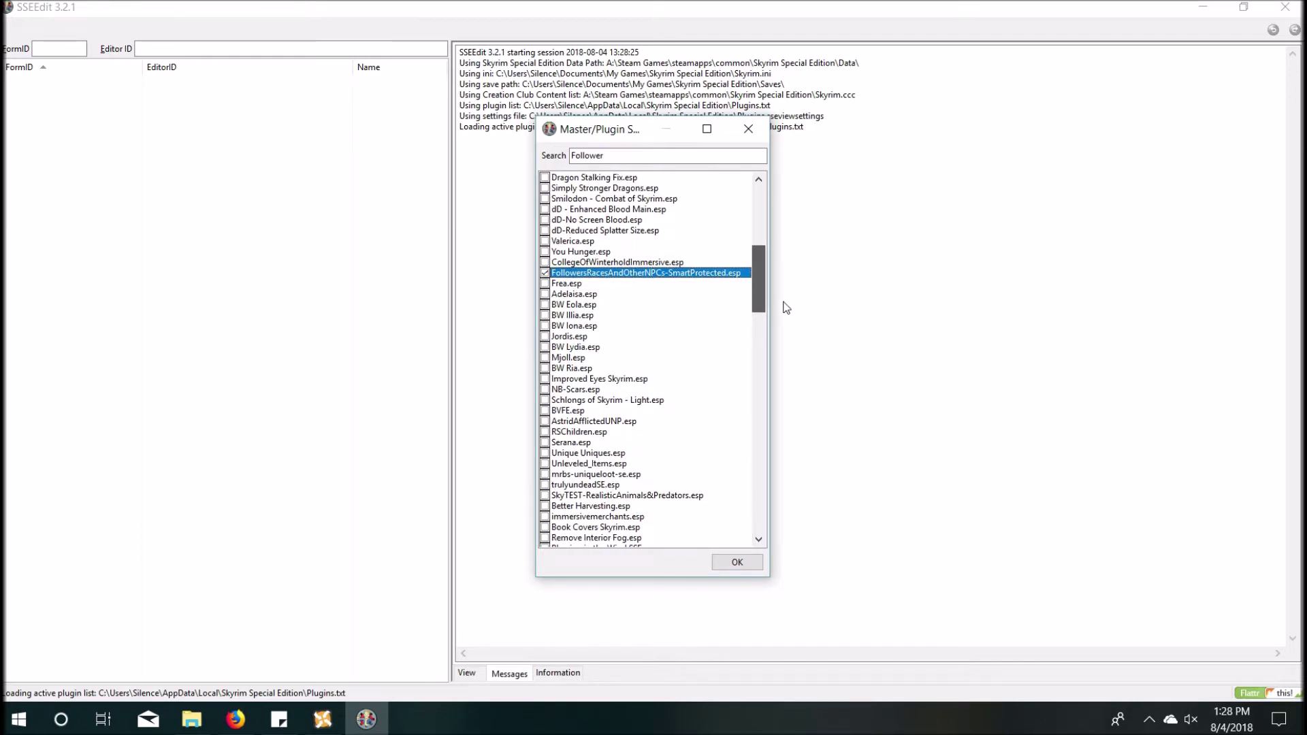
drag(784, 306, 768, 526)
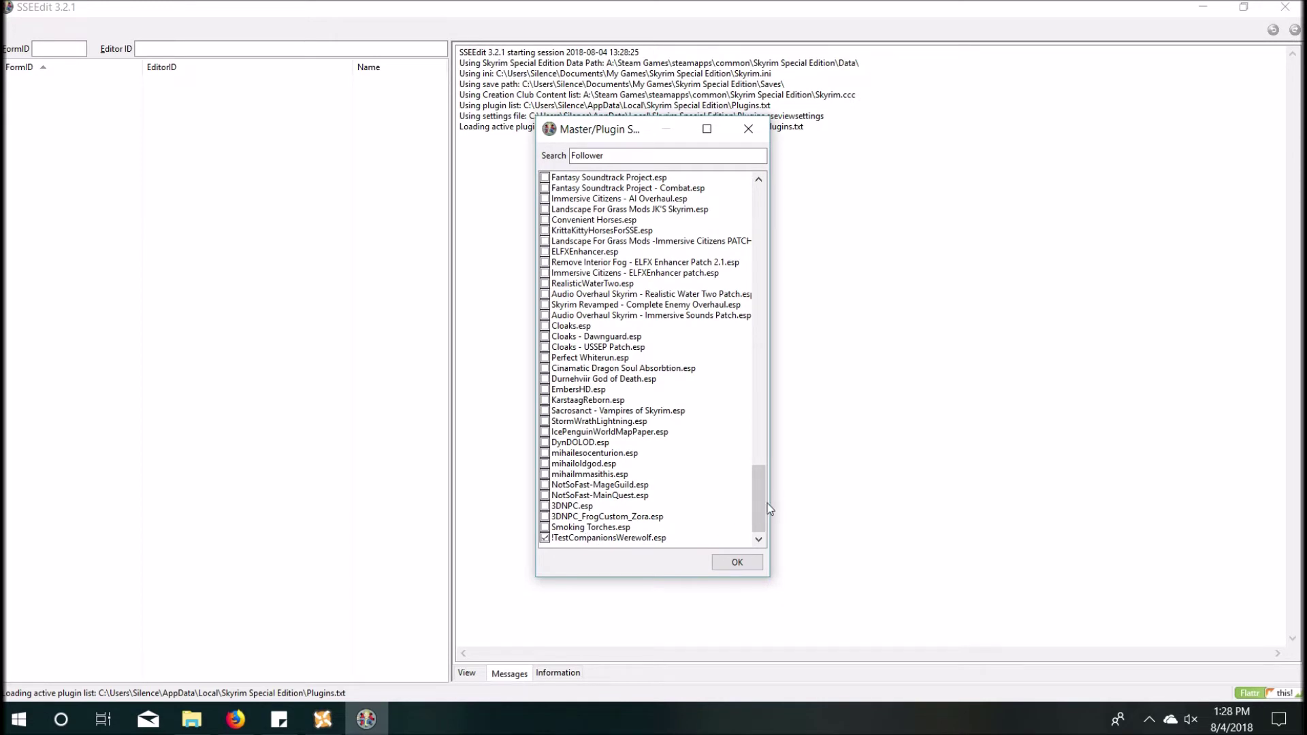
click(738, 563)
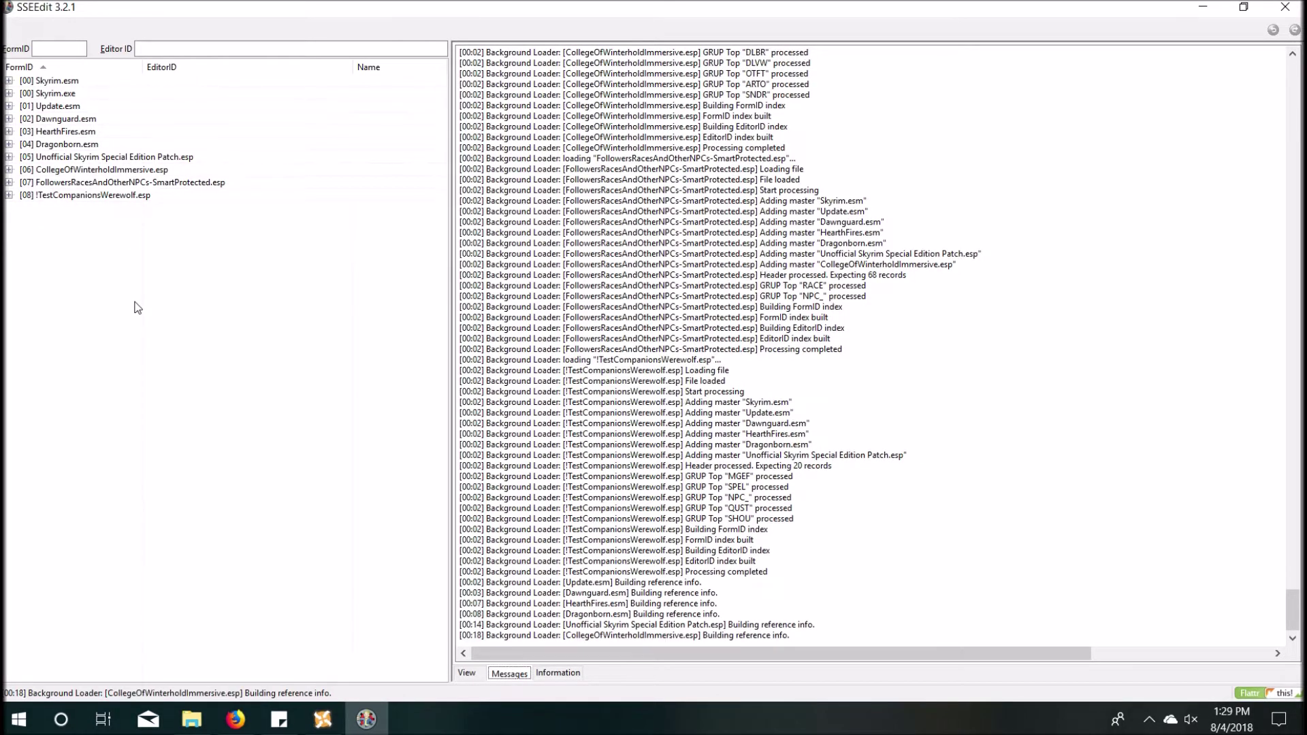
Show Vilkas's record from [08] !TestCompanionsWerewolf.esp's Non-Player Character (Actor) group
click(9, 195)
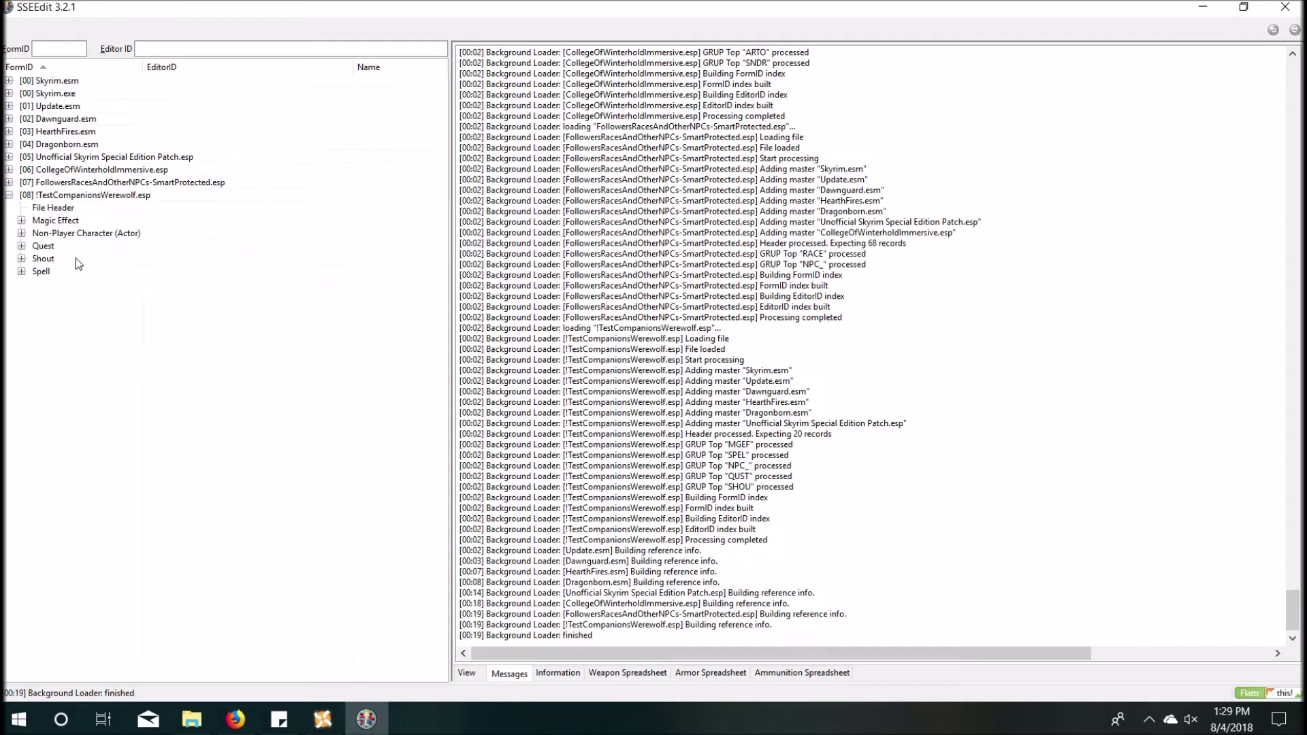
click(20, 233)
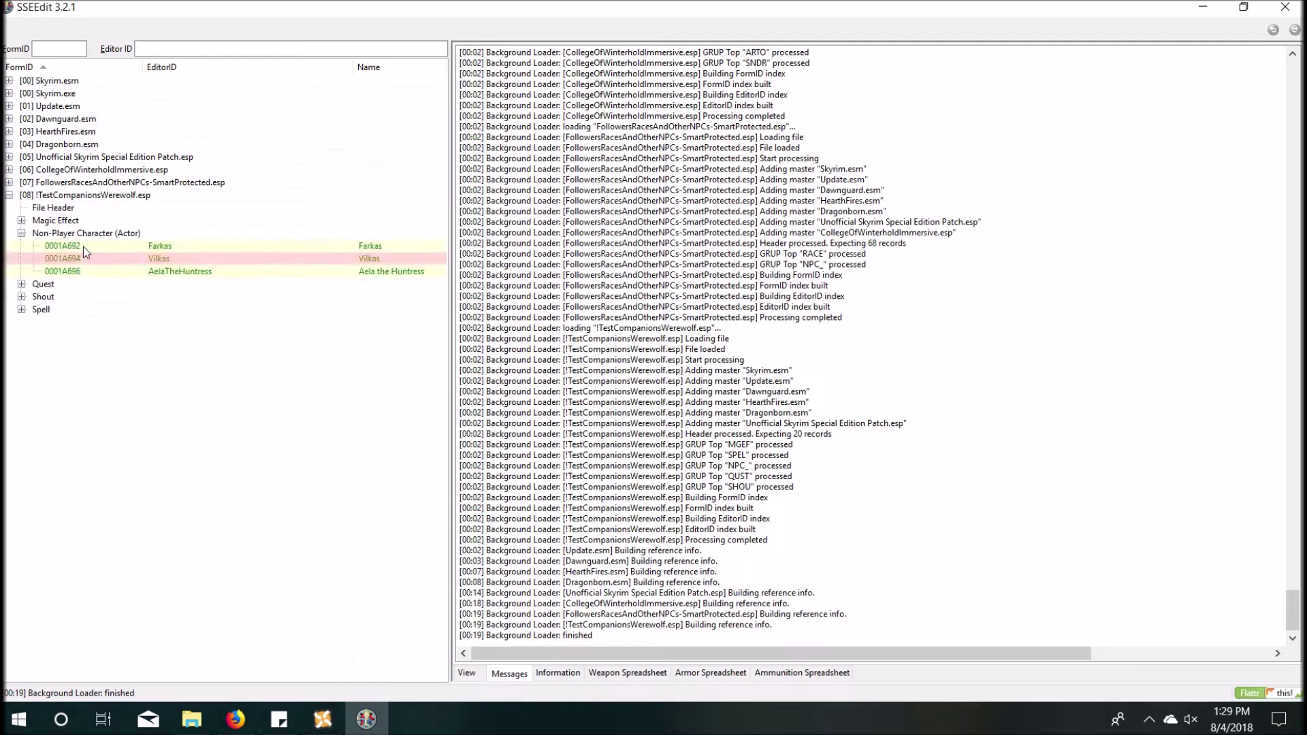
click(159, 259)
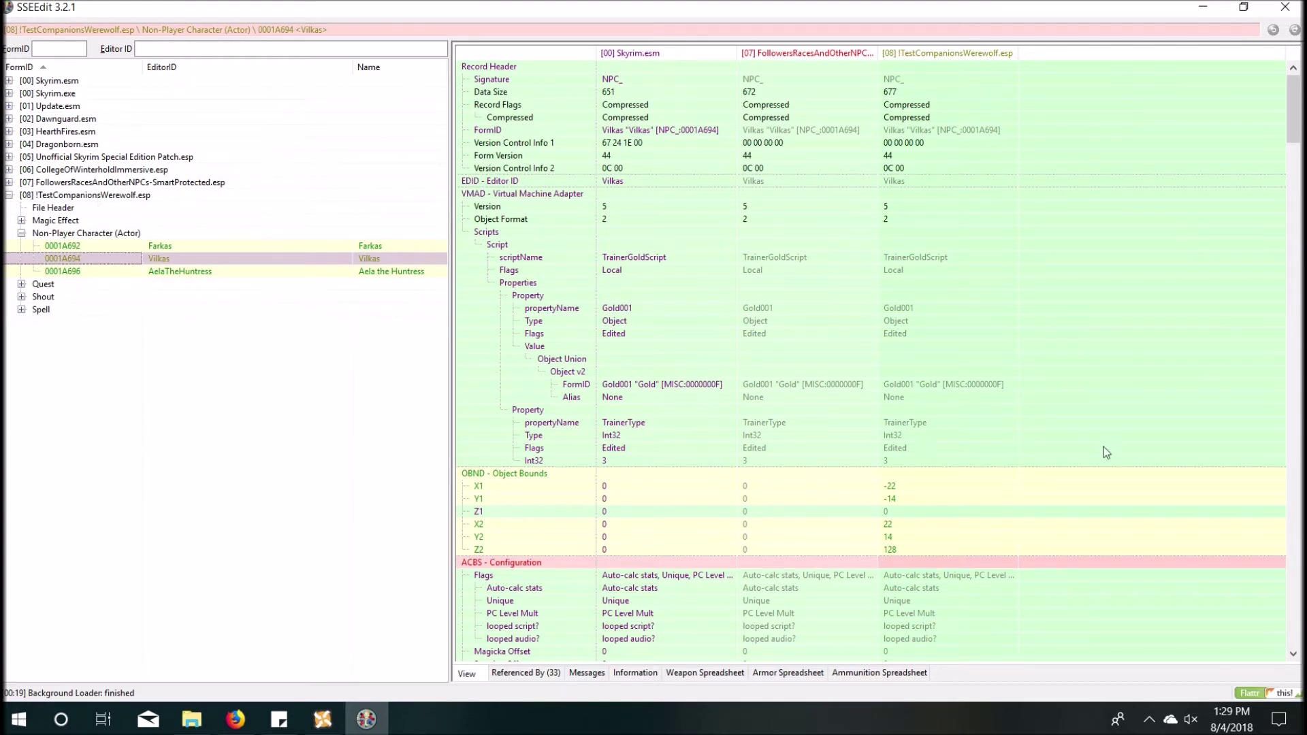
Drag the followers mod's ACBS Calc max level 80 onto Vilkas's [08] column and confirm
click(1019, 550)
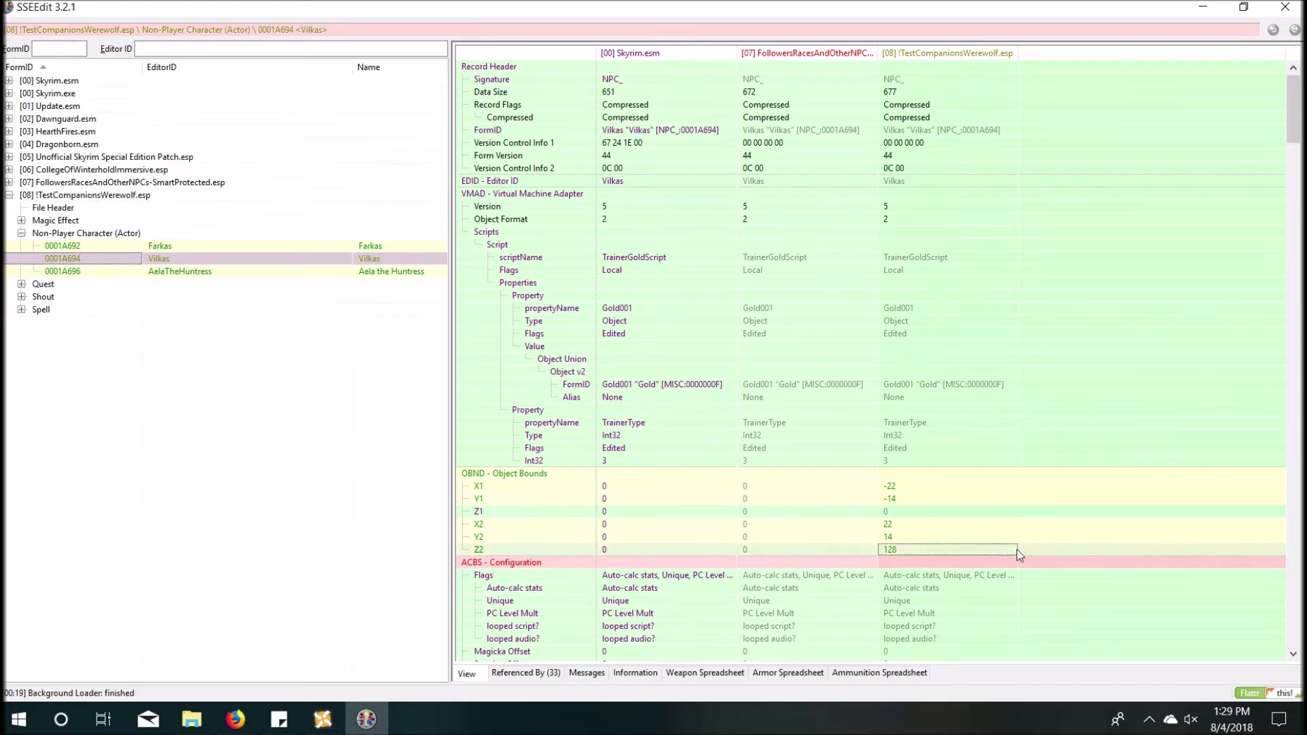
scroll(1018, 555, down, 2)
scroll(1010, 551, down, 4)
scroll(837, 516, down, 1)
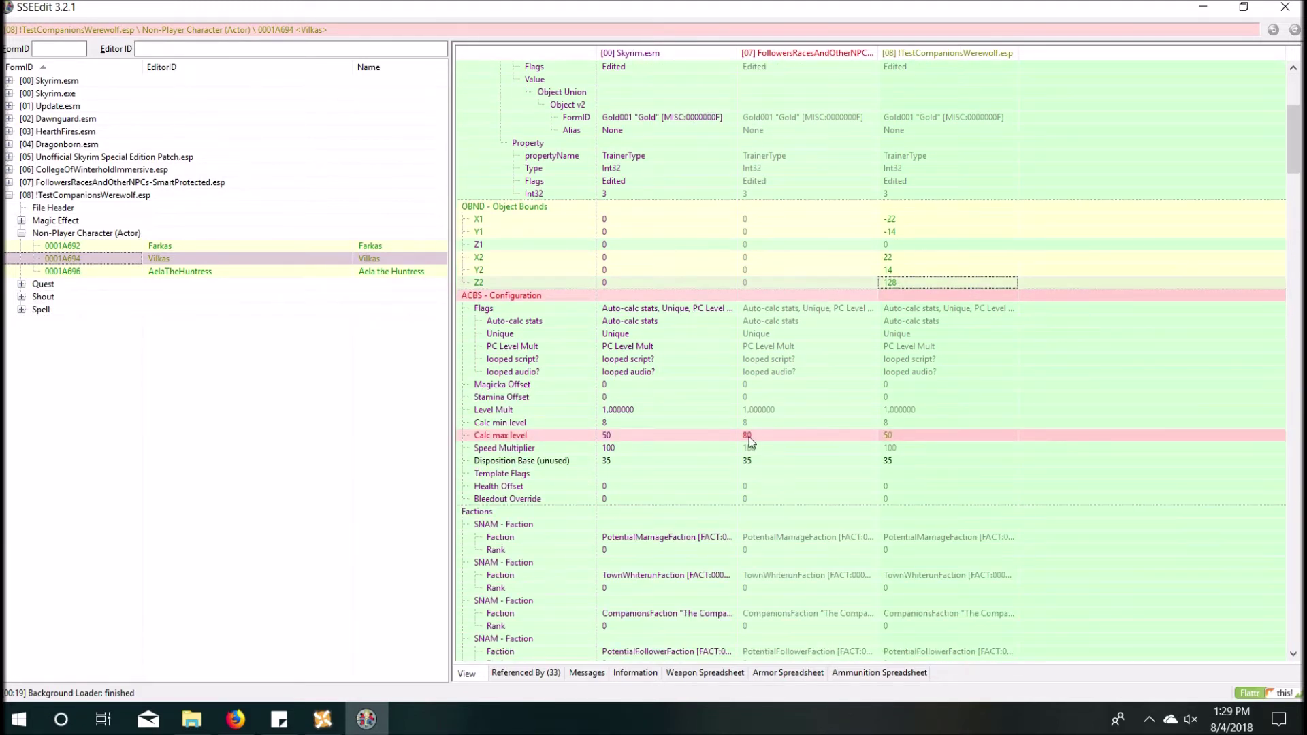
drag(743, 440, 942, 440)
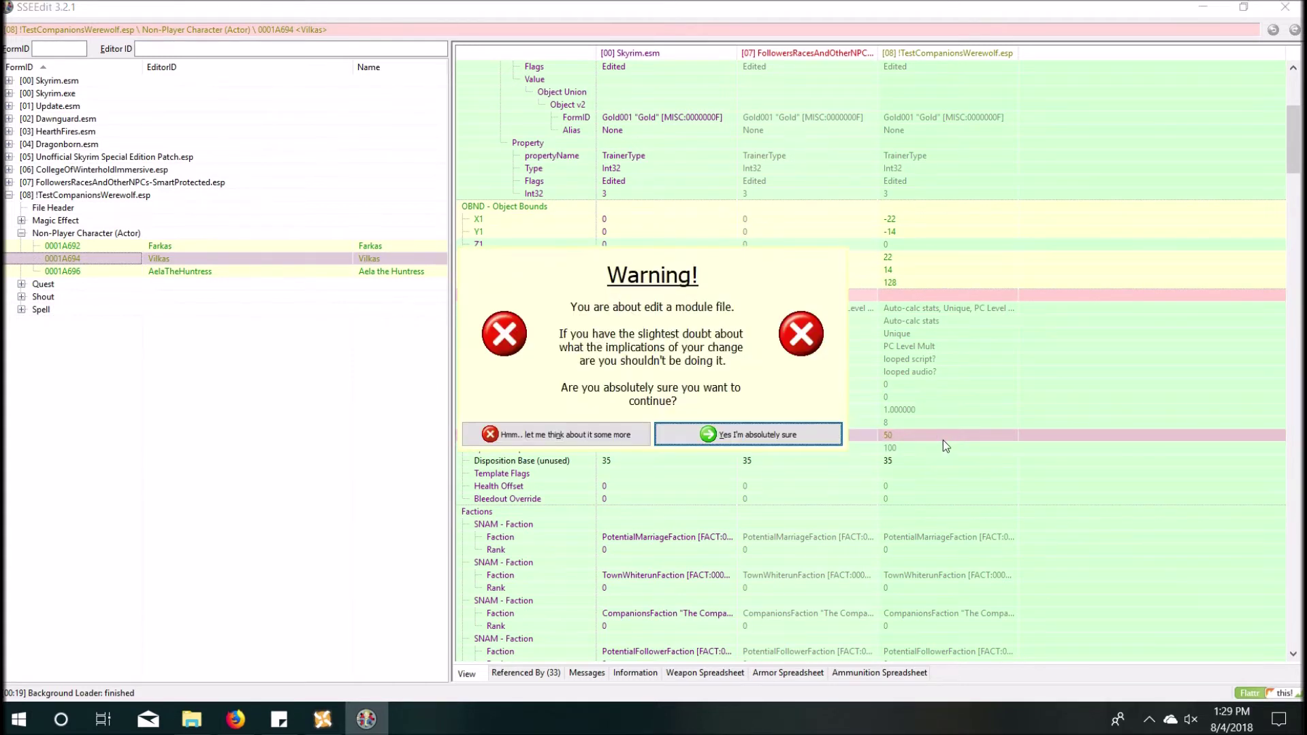
click(748, 436)
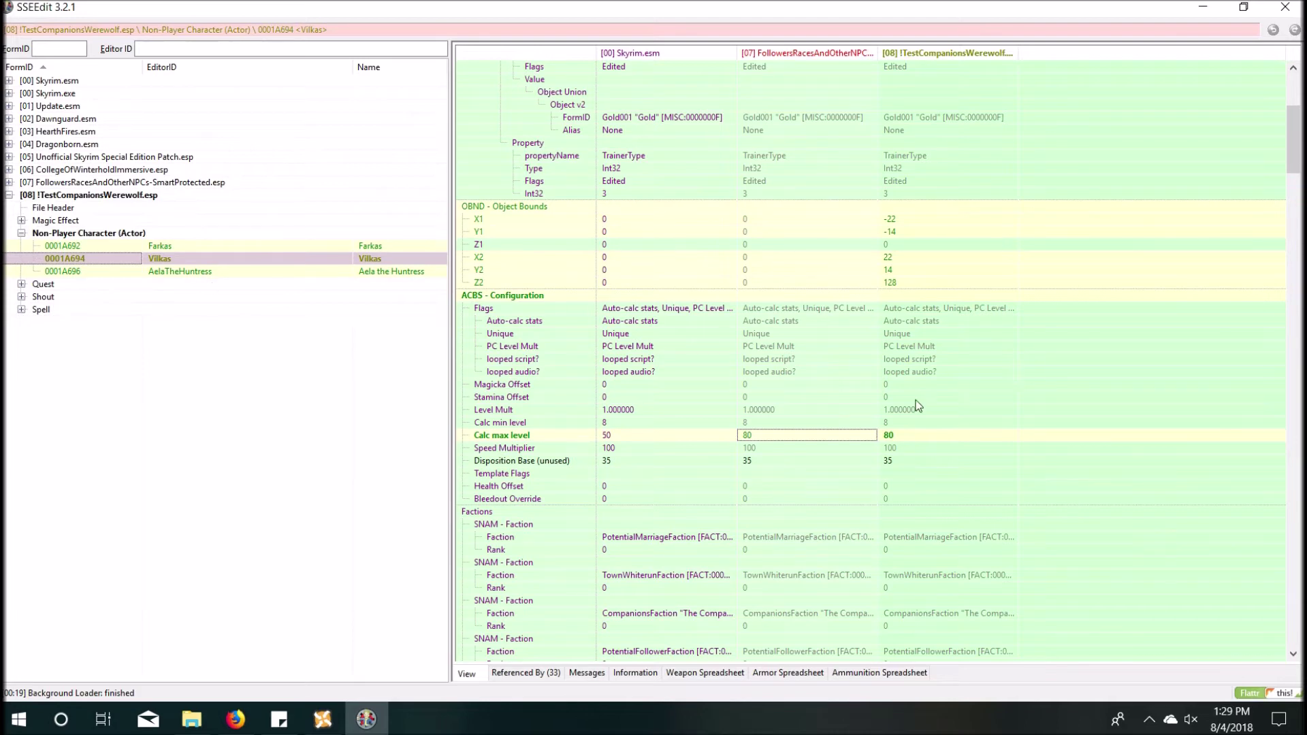
scroll(919, 403, down, 5)
scroll(900, 390, down, 5)
scroll(889, 388, down, 5)
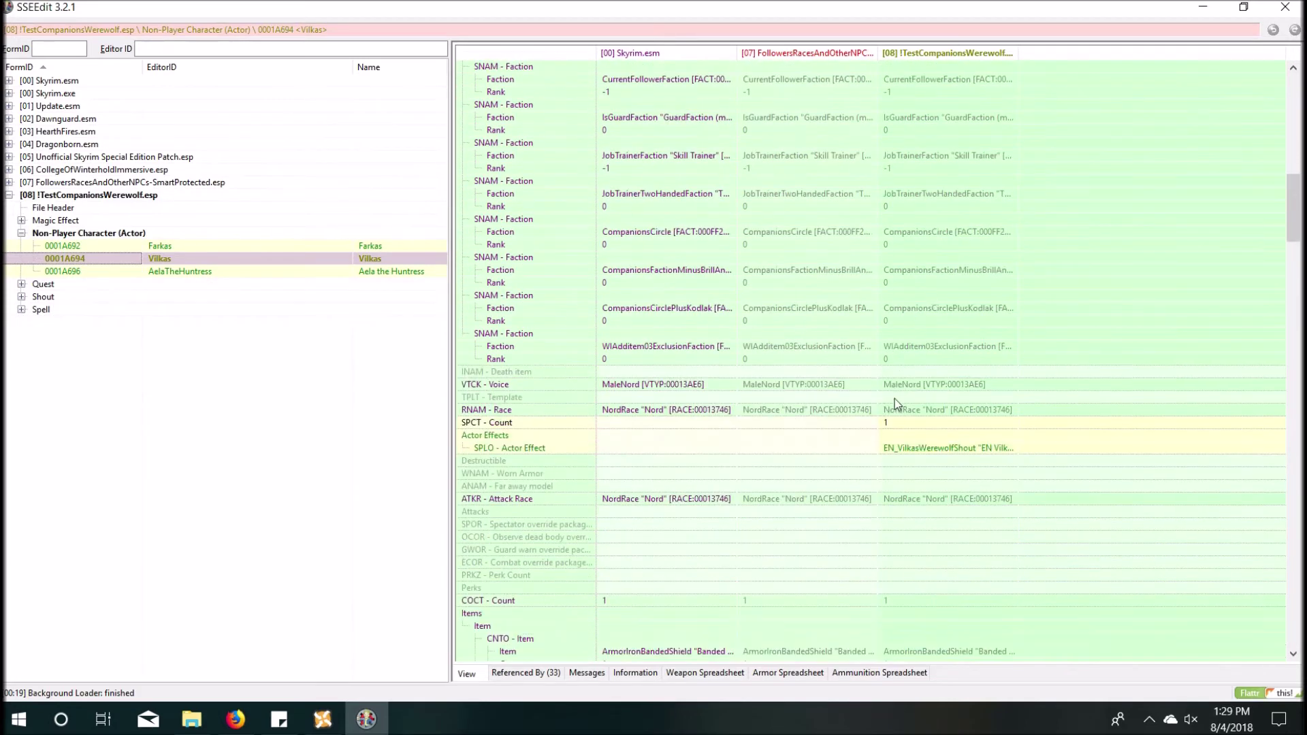
scroll(894, 400, down, 5)
scroll(894, 403, down, 5)
scroll(892, 414, down, 5)
scroll(893, 417, down, 2)
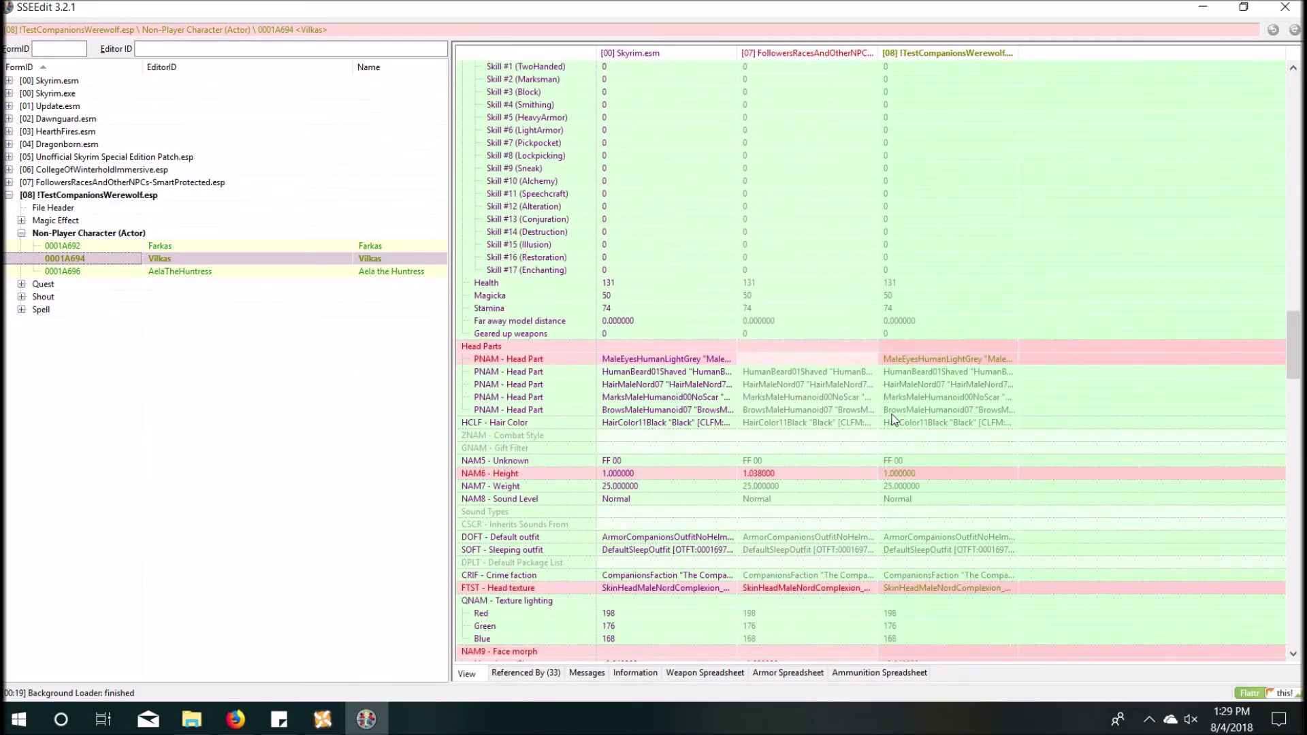
Copy the followers mod's FTST head texture into Vilkas's werewolf plugin record
click(916, 363)
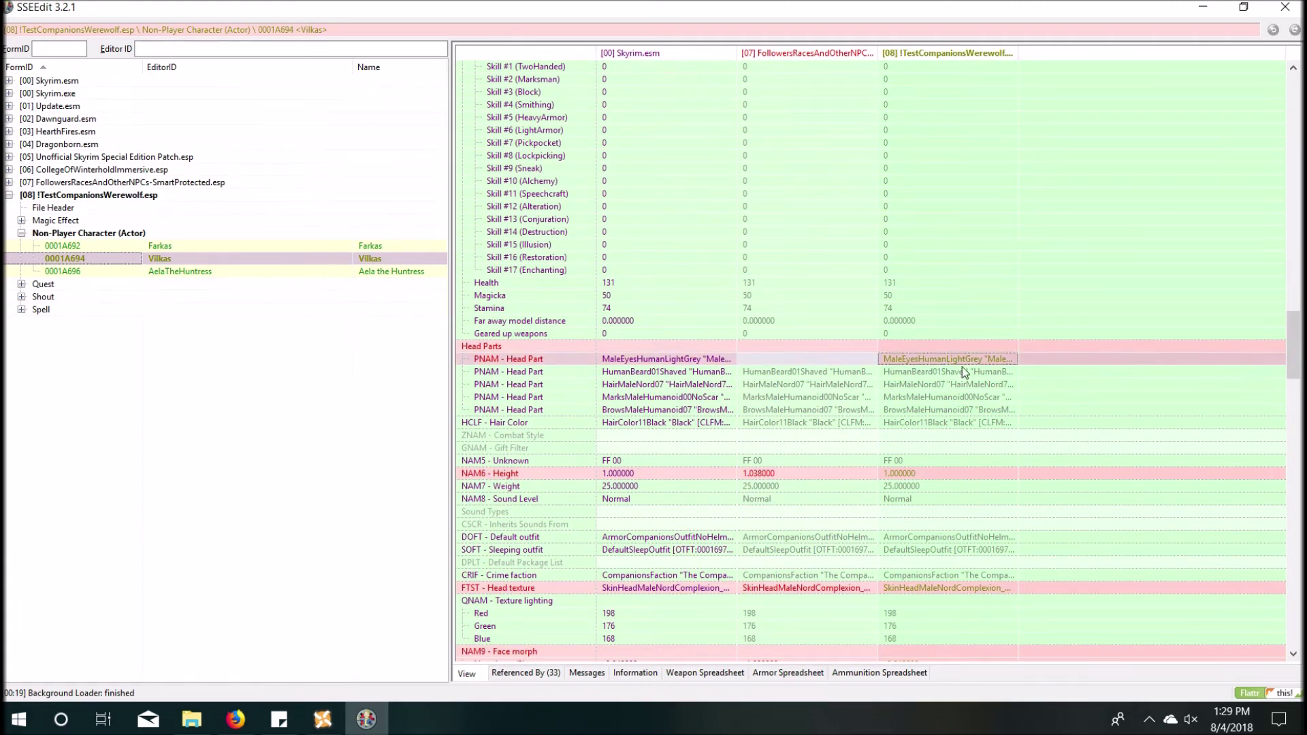
key(Down)
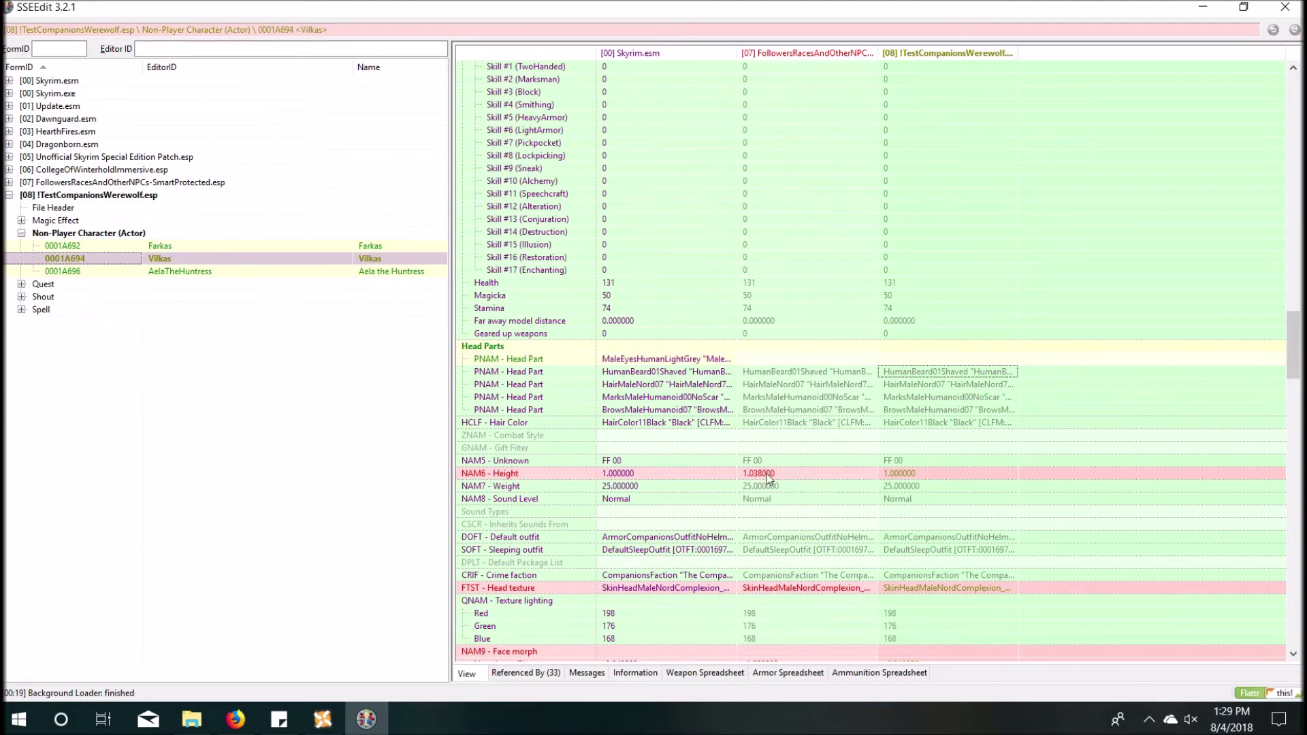
drag(769, 476, 940, 483)
scroll(822, 484, down, 2)
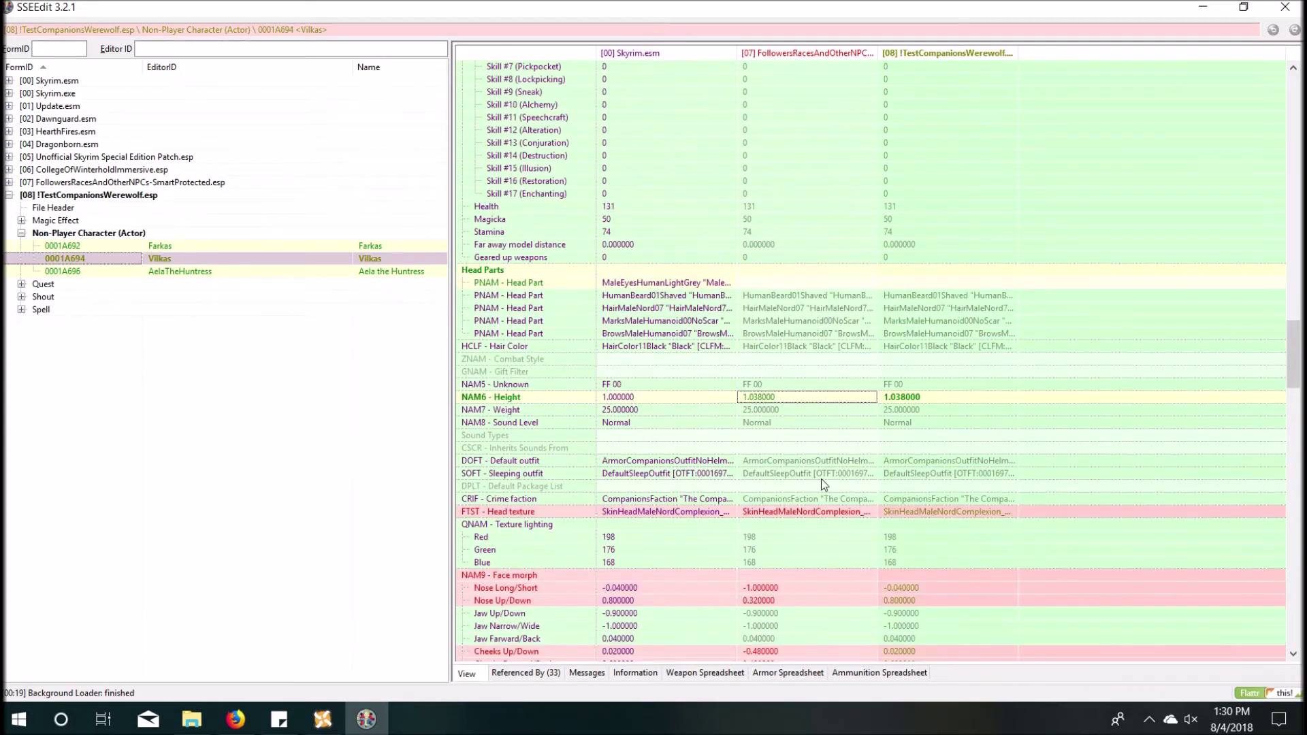
drag(795, 512, 958, 521)
scroll(842, 536, down, 3)
Copy the nose (-1.0, 0.32), cheek (-0.48, 0.40) and eye (0.22, -0.24) morphs
drag(778, 475, 932, 481)
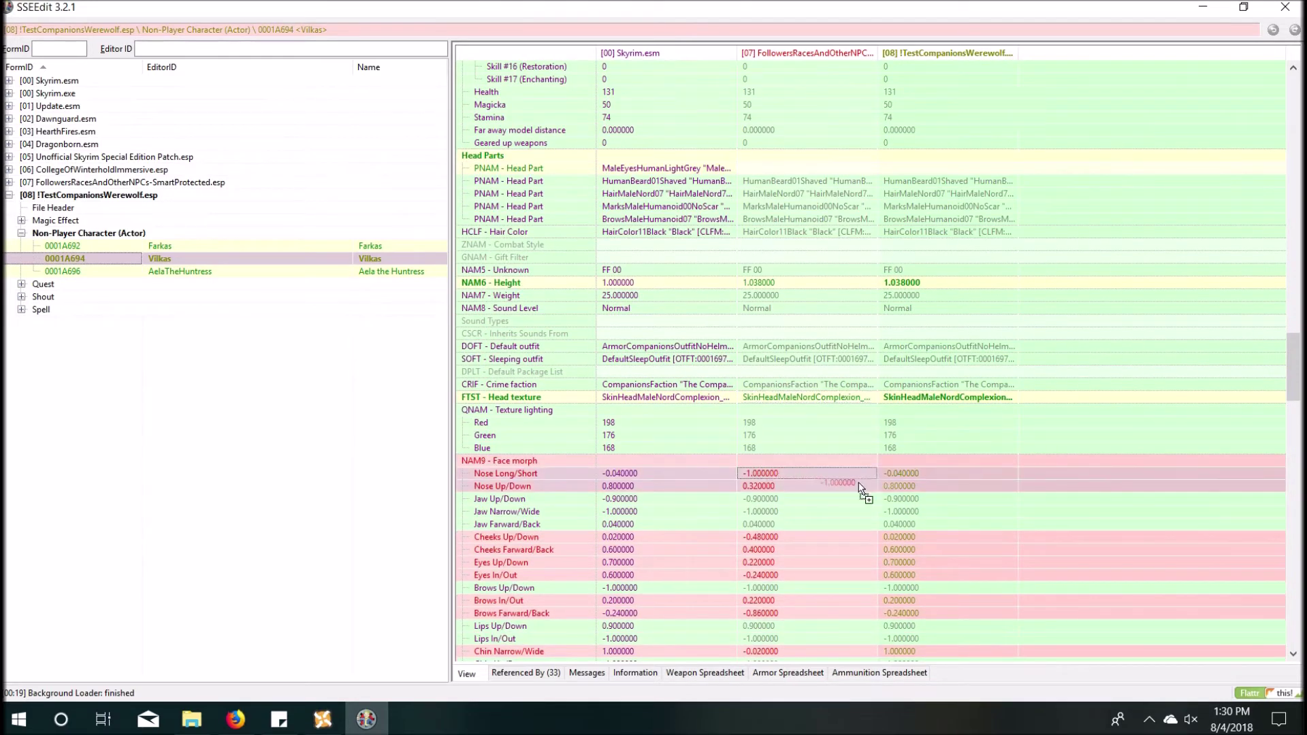
drag(816, 486, 951, 490)
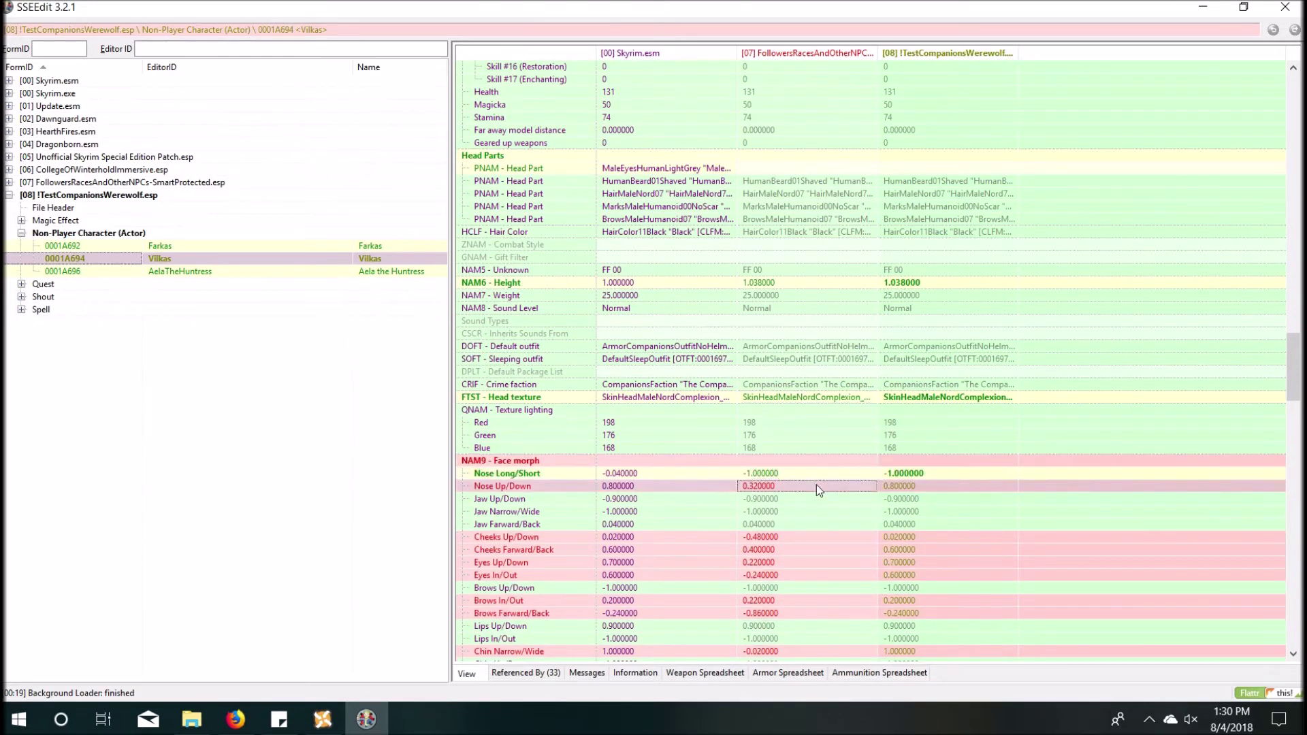
drag(786, 542, 879, 547)
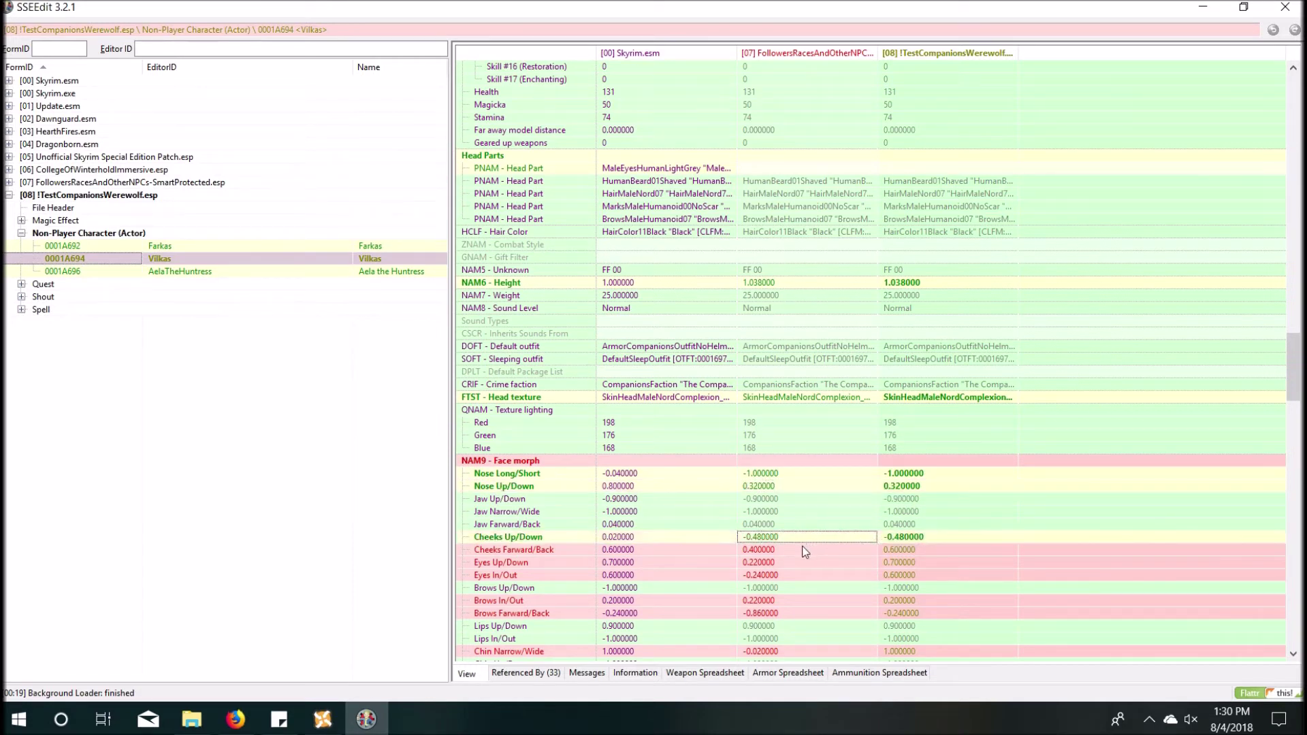
drag(804, 550, 946, 551)
drag(810, 565, 920, 568)
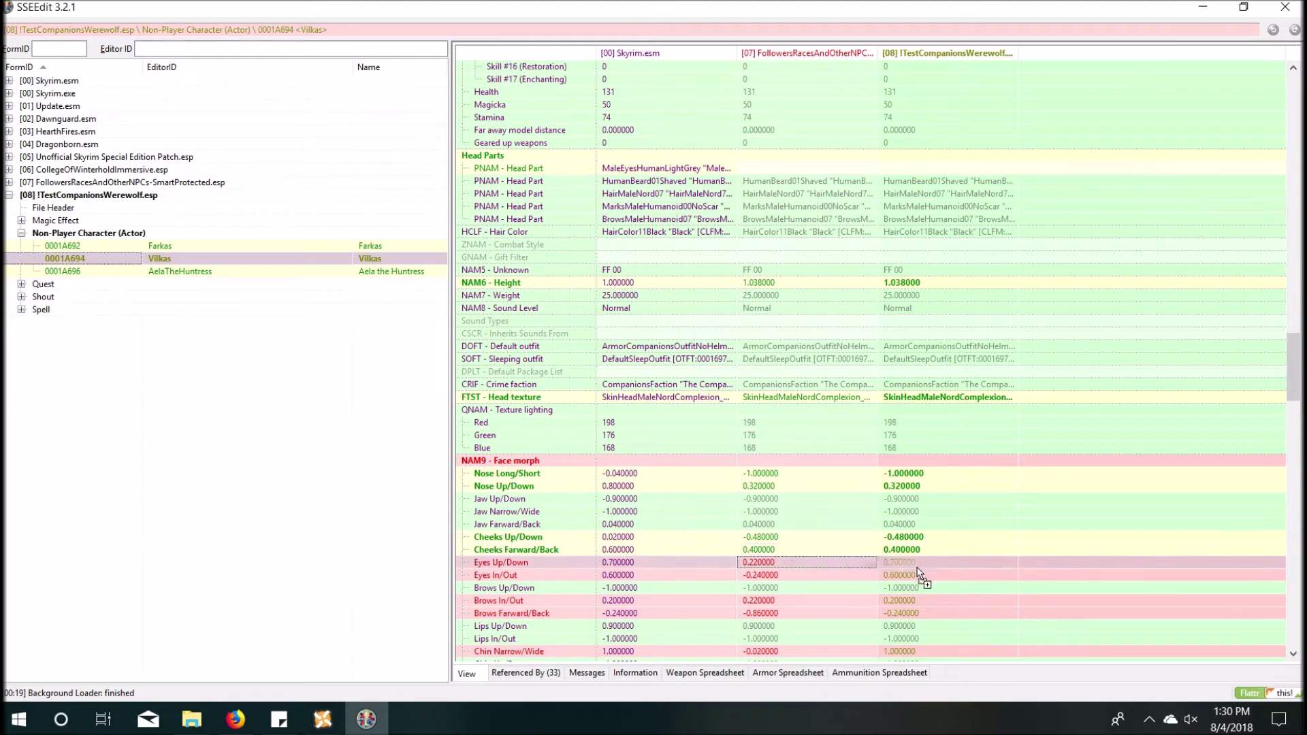
drag(834, 577, 942, 577)
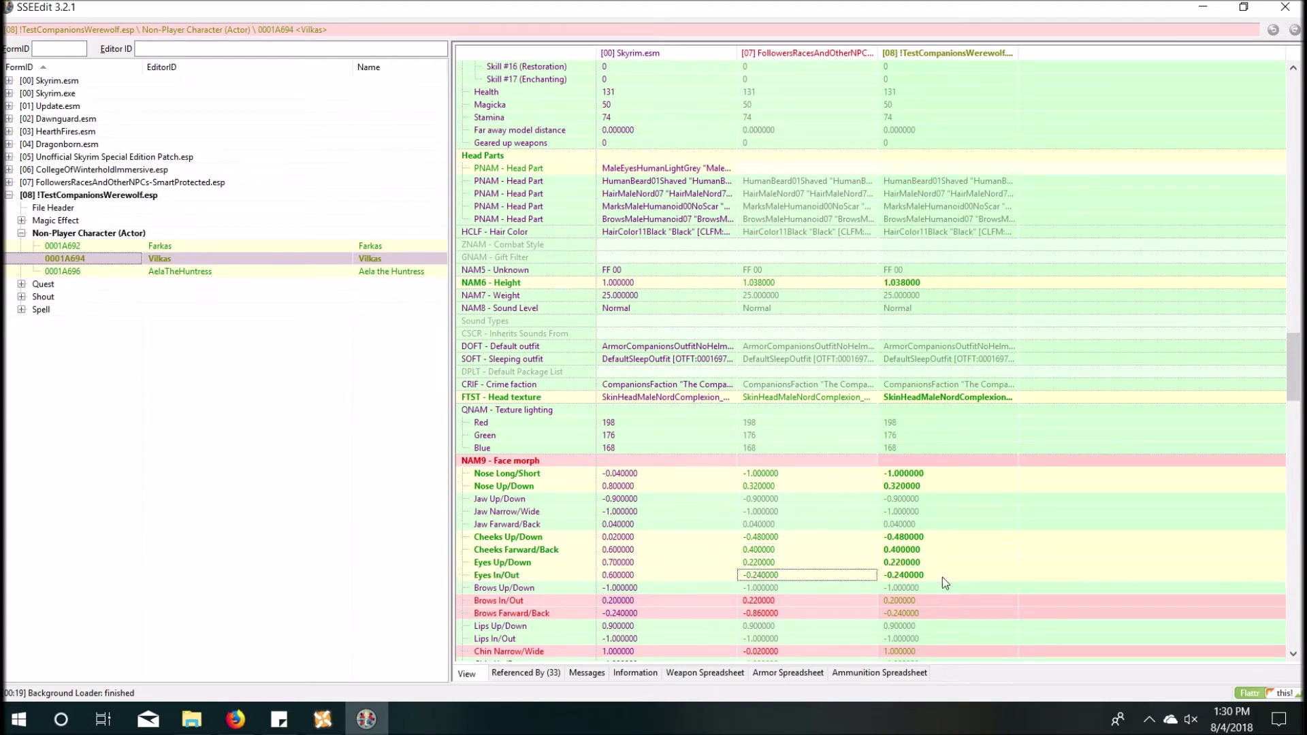
scroll(812, 526, down, 4)
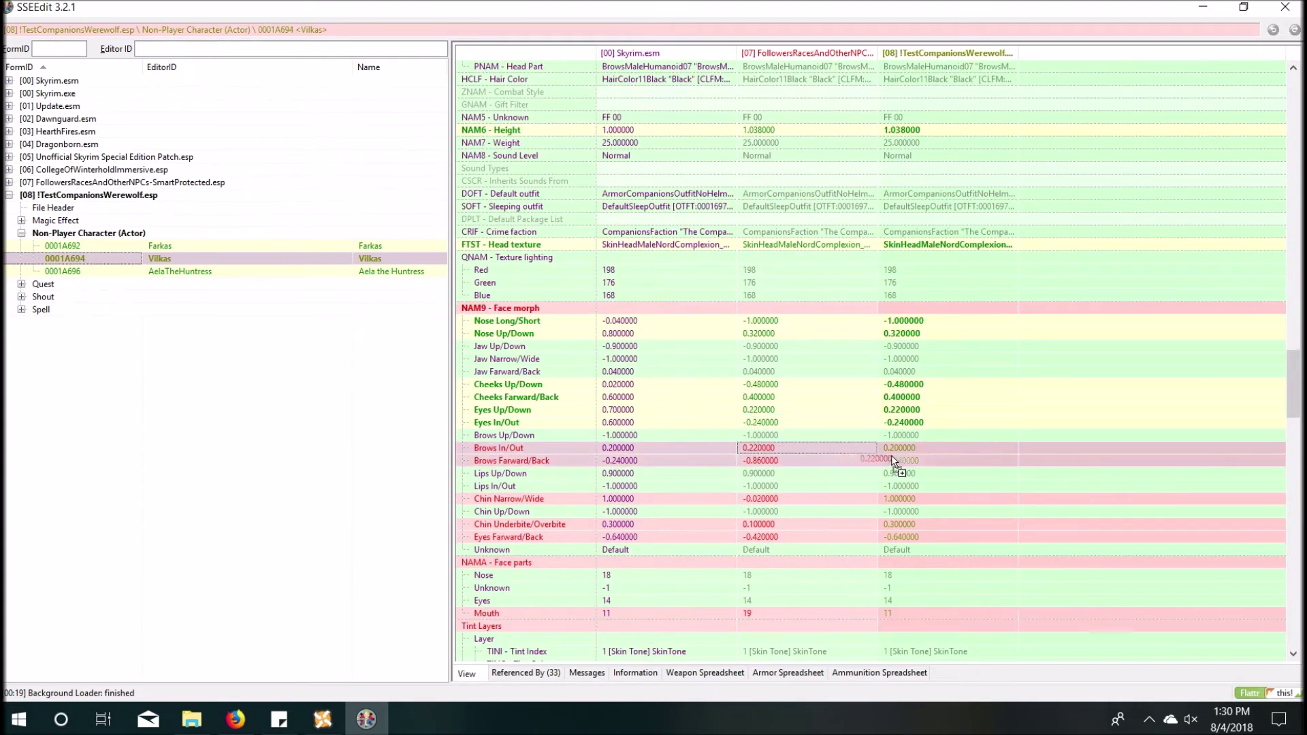
Copy the brow (0.22, -0.86) and chin (-0.02, 0.10) morphs, then minimize SSEEdit
drag(772, 446, 943, 447)
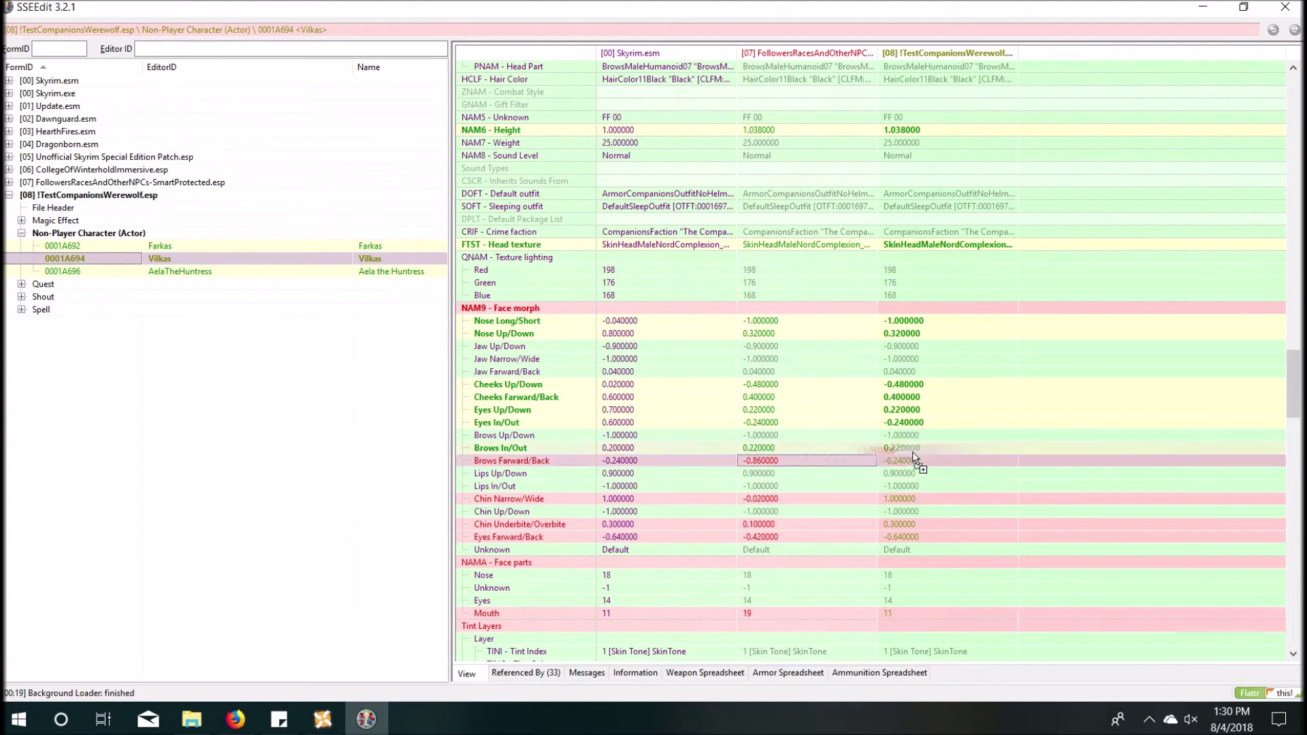
drag(795, 462, 944, 471)
click(775, 499)
drag(774, 499, 924, 499)
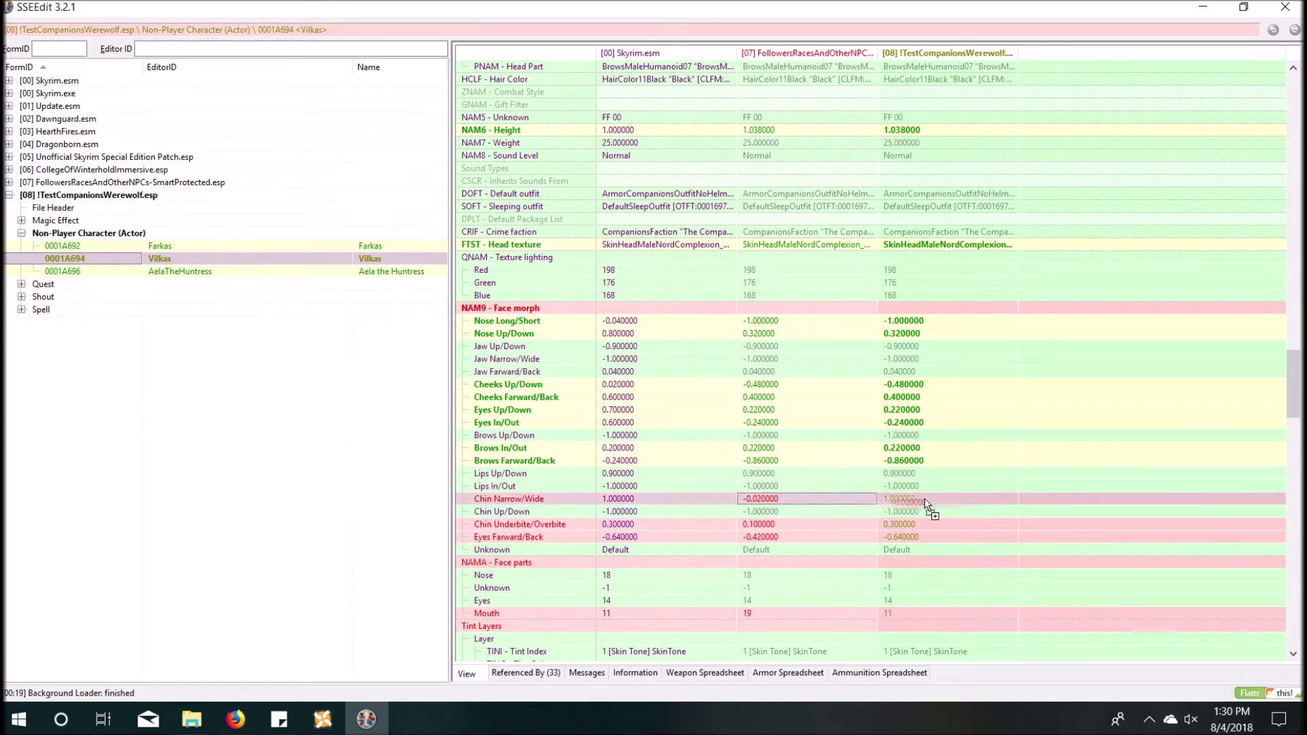
drag(781, 523, 945, 524)
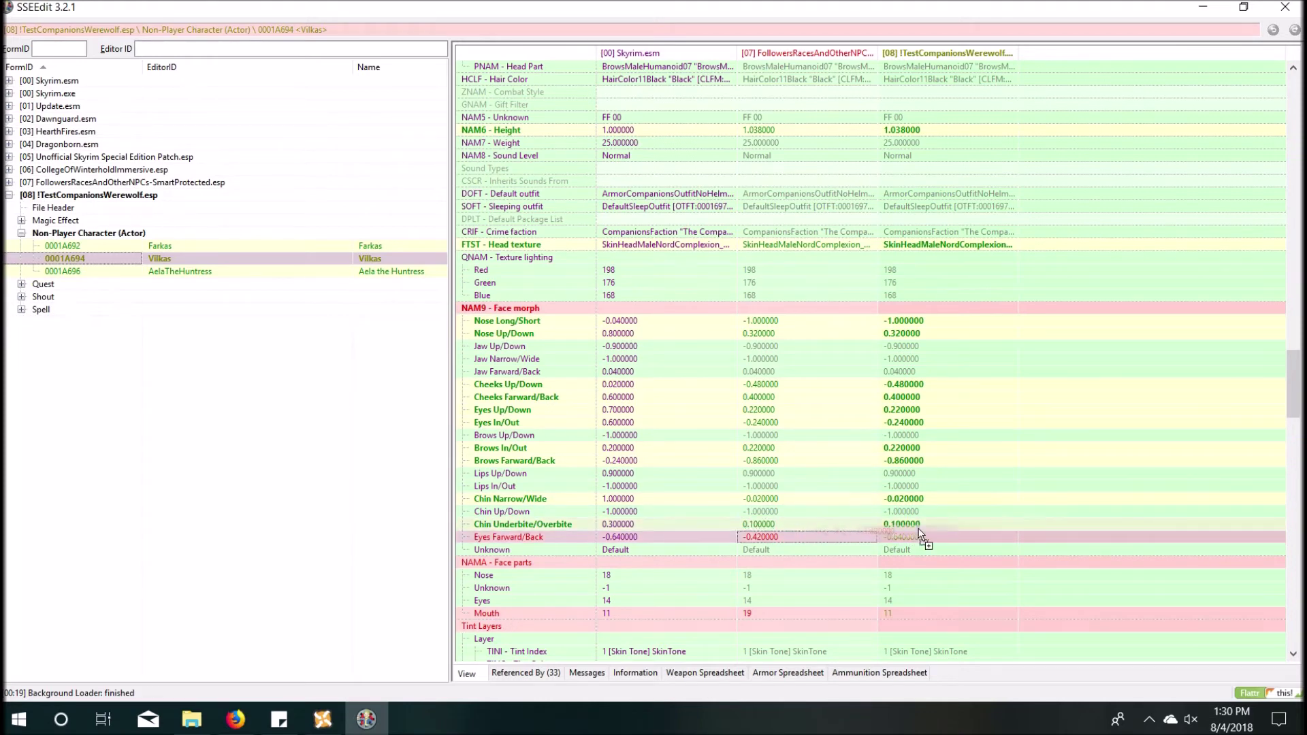
drag(801, 537, 924, 535)
scroll(926, 518, down, 5)
scroll(832, 468, down, 5)
scroll(832, 473, down, 5)
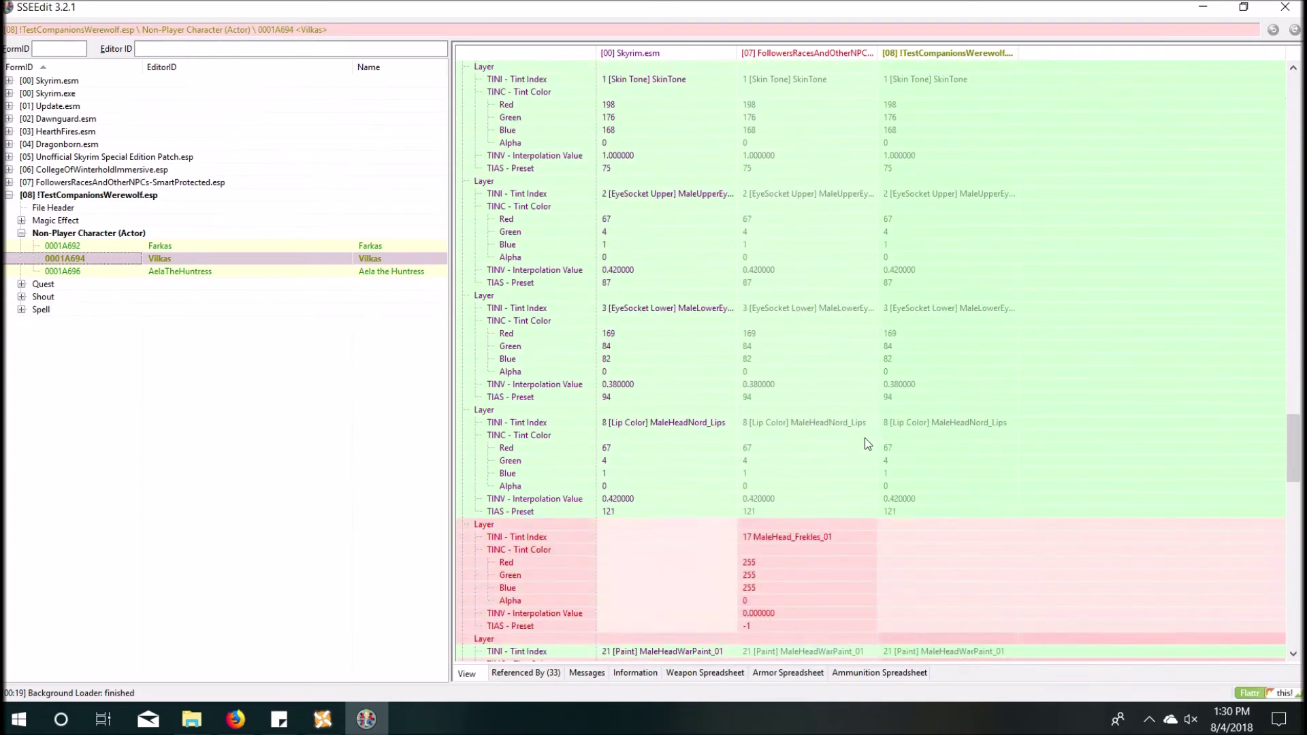
scroll(865, 438, up, 1)
scroll(838, 395, up, 10)
scroll(831, 410, up, 3)
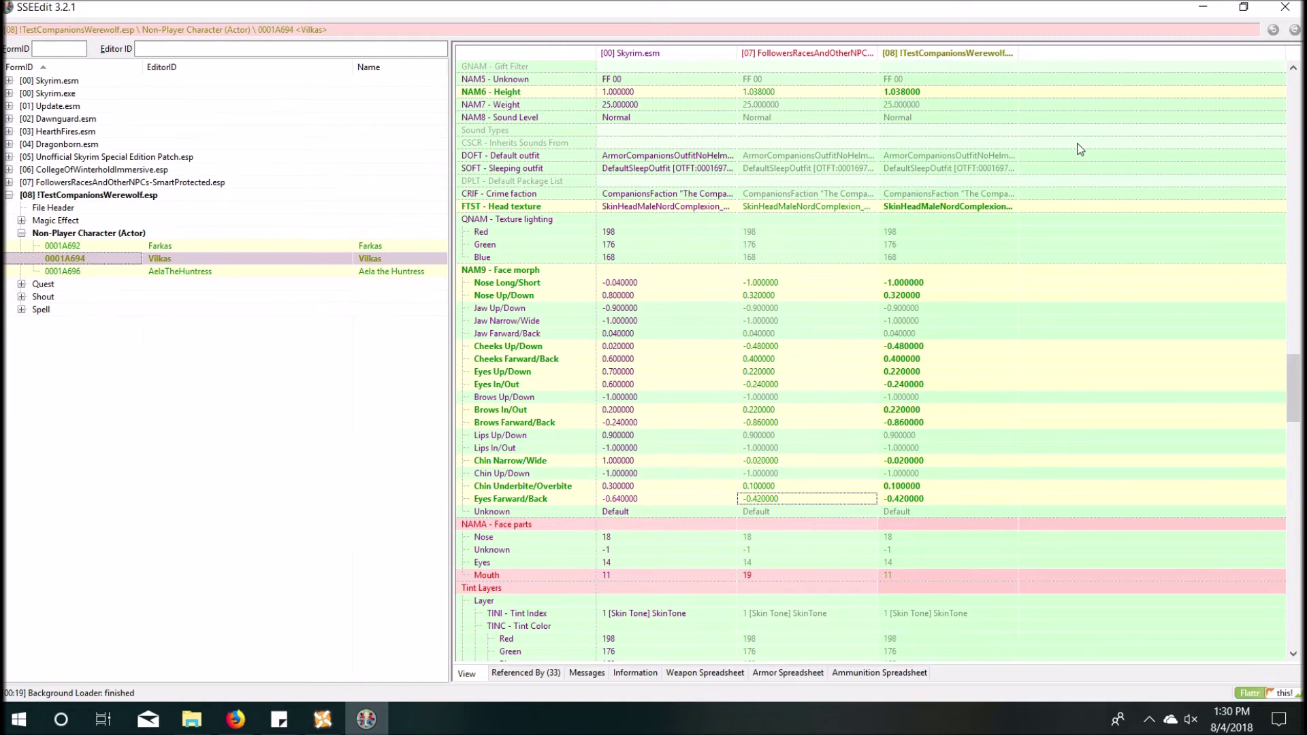
click(1202, 8)
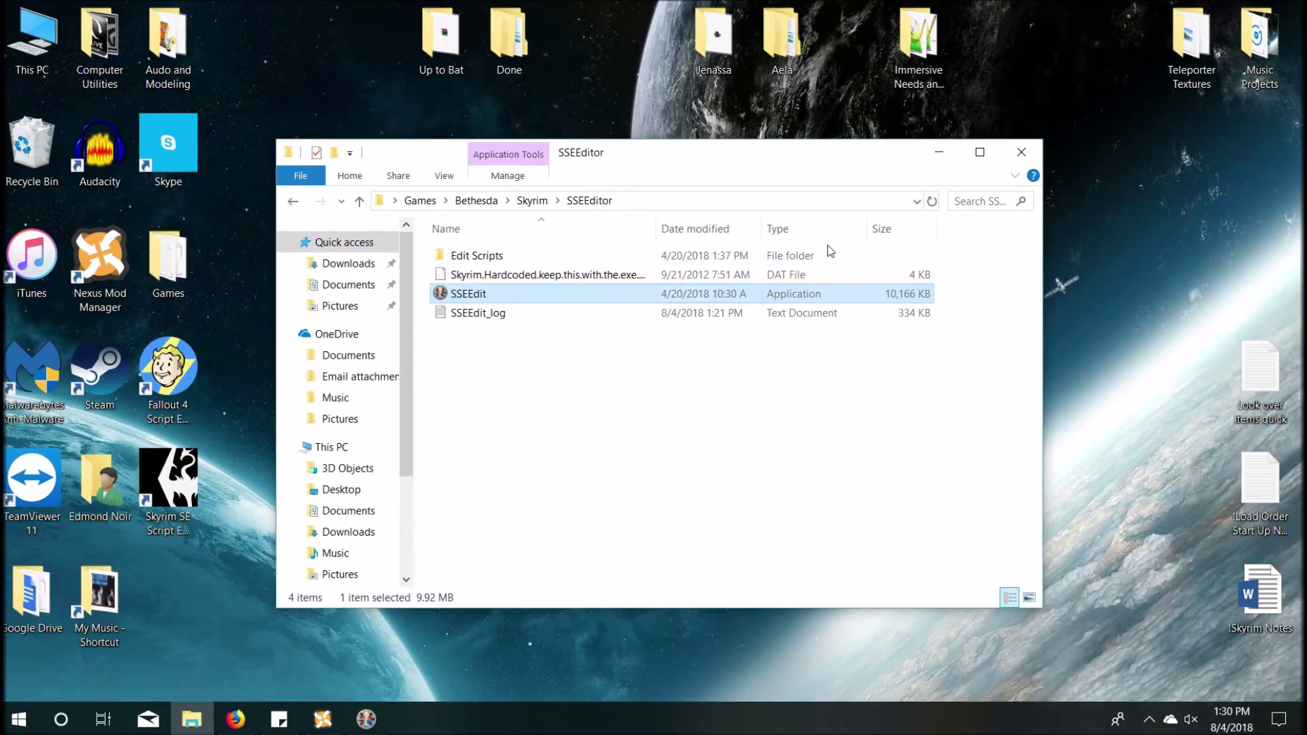